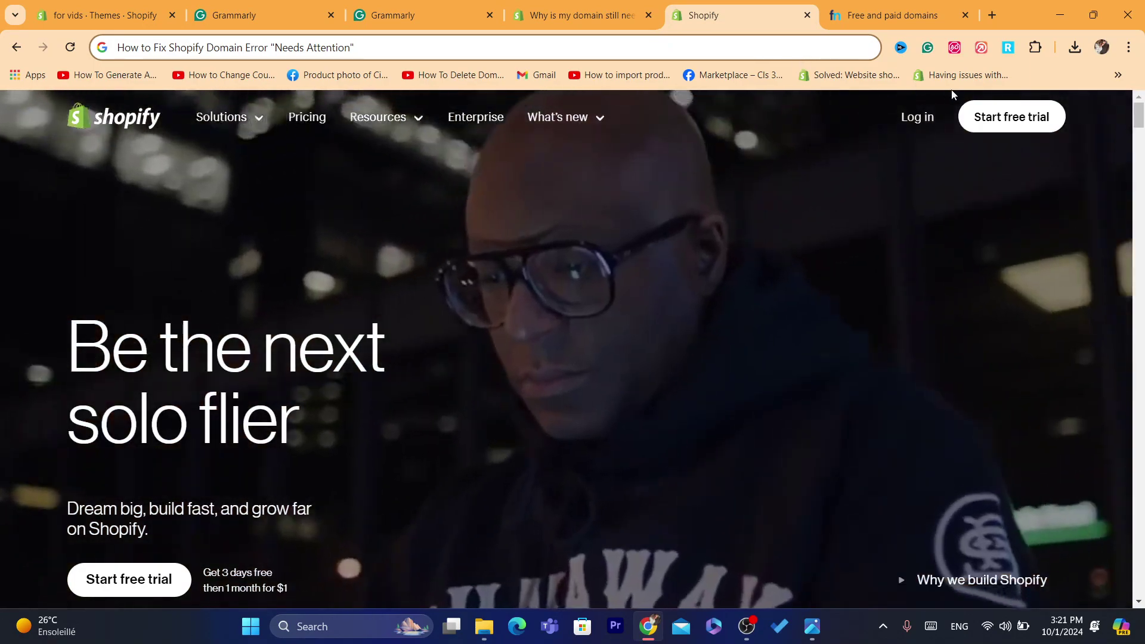
Log in to the Shopify store admin and open the store's Domains settings.
left_click(915, 118)
left_click(671, 40)
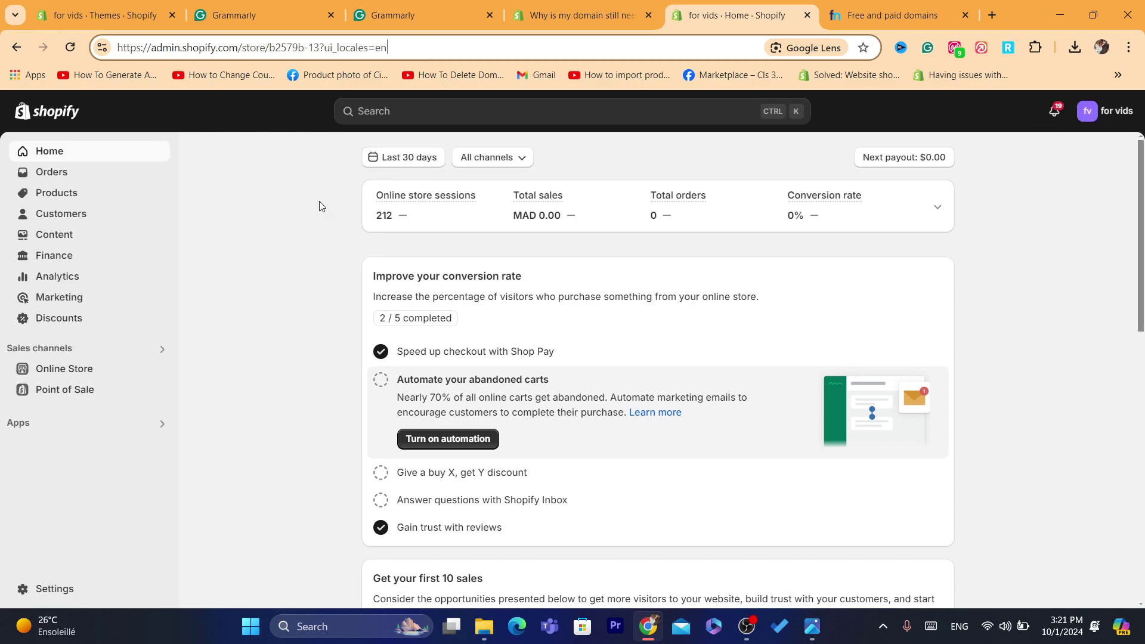
left_click(747, 628)
left_click(747, 628)
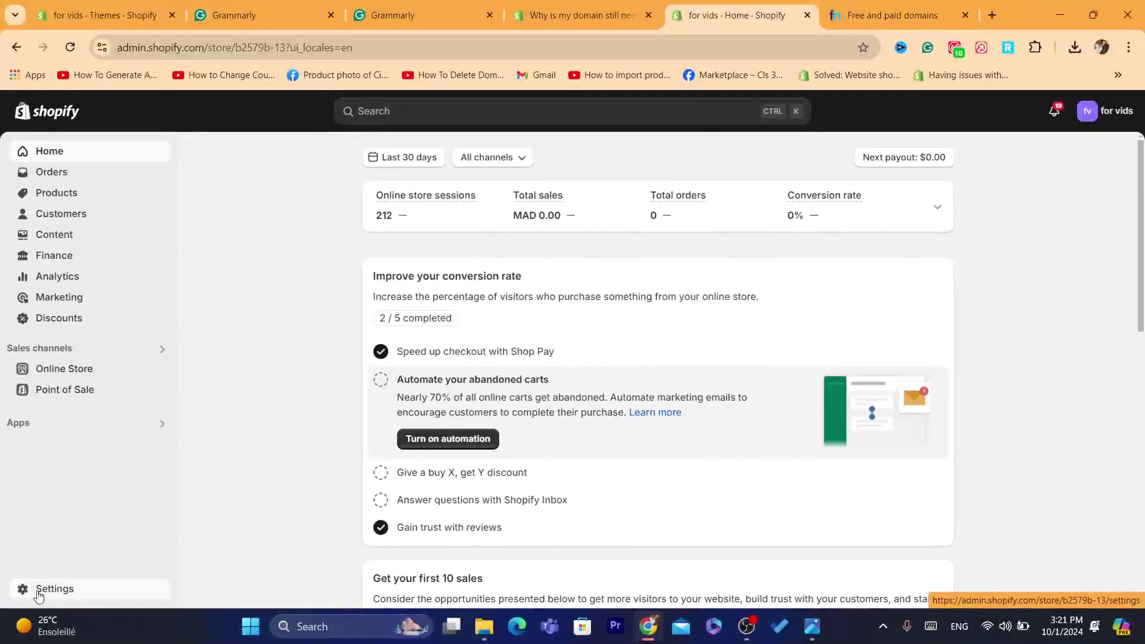
left_click(61, 566)
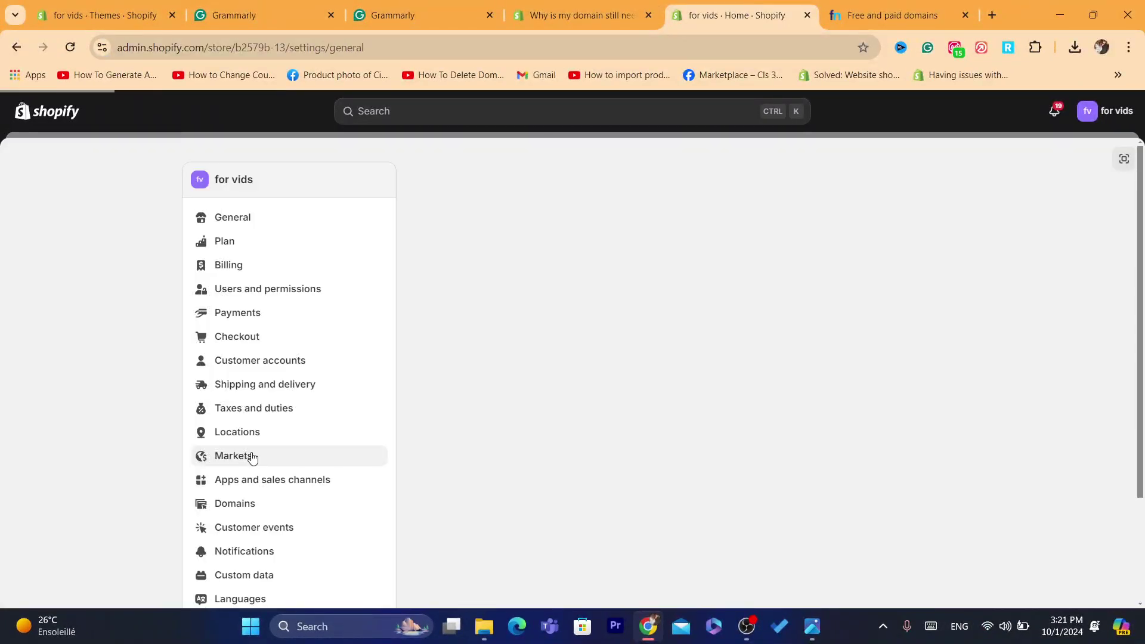
left_click(240, 516)
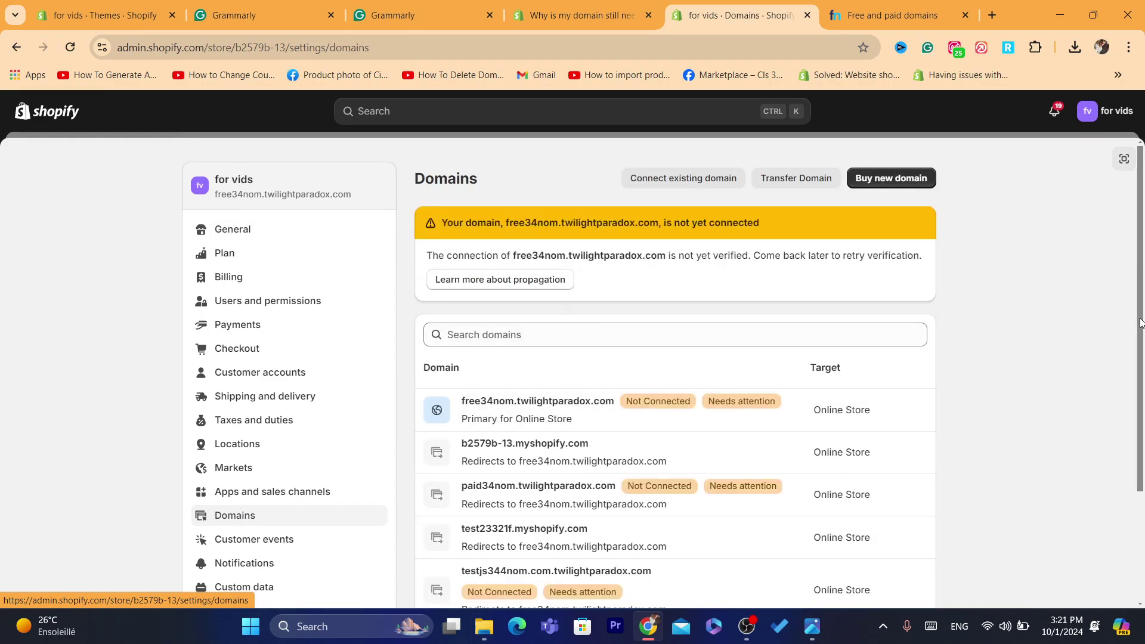
Open the details of the primary domain free34nom.twilightparadox.com, which is flagged as needing attention.
scroll(1140, 325, "down", 1)
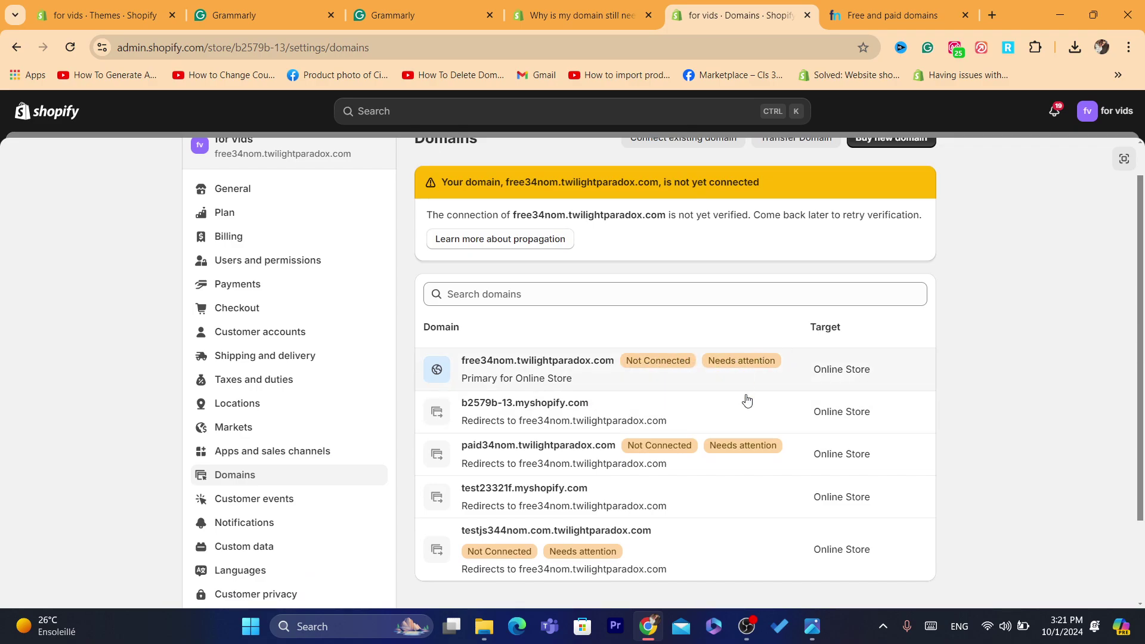
left_click(743, 361)
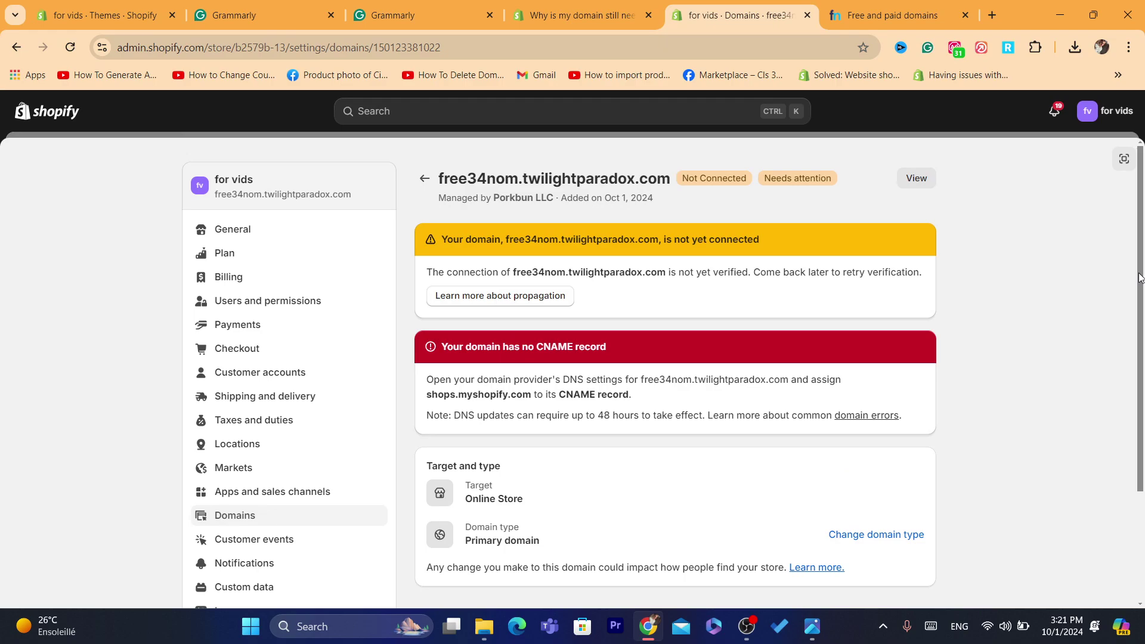
scroll(597, 325, "down", 1)
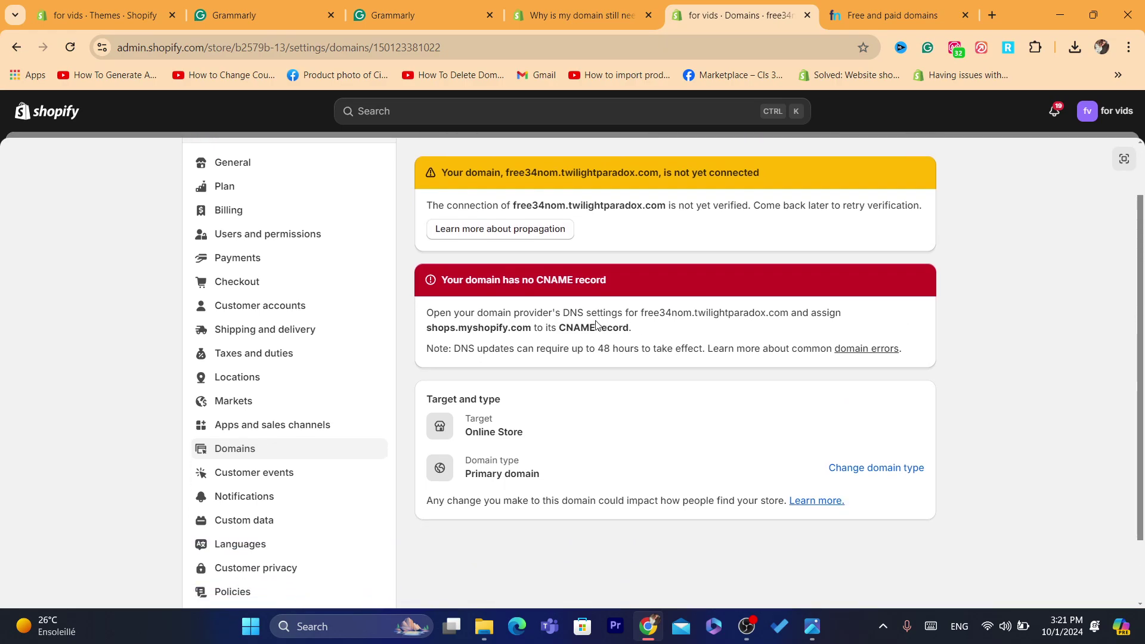
Examine the missing CNAME record error and its instructions for the domain provider's DNS settings.
triple_click(515, 317)
left_click(638, 329)
mouse_move(418, 317)
left_mouse_down()
mouse_move(632, 329)
mouse_move(433, 315)
left_mouse_up()
left_click(636, 334)
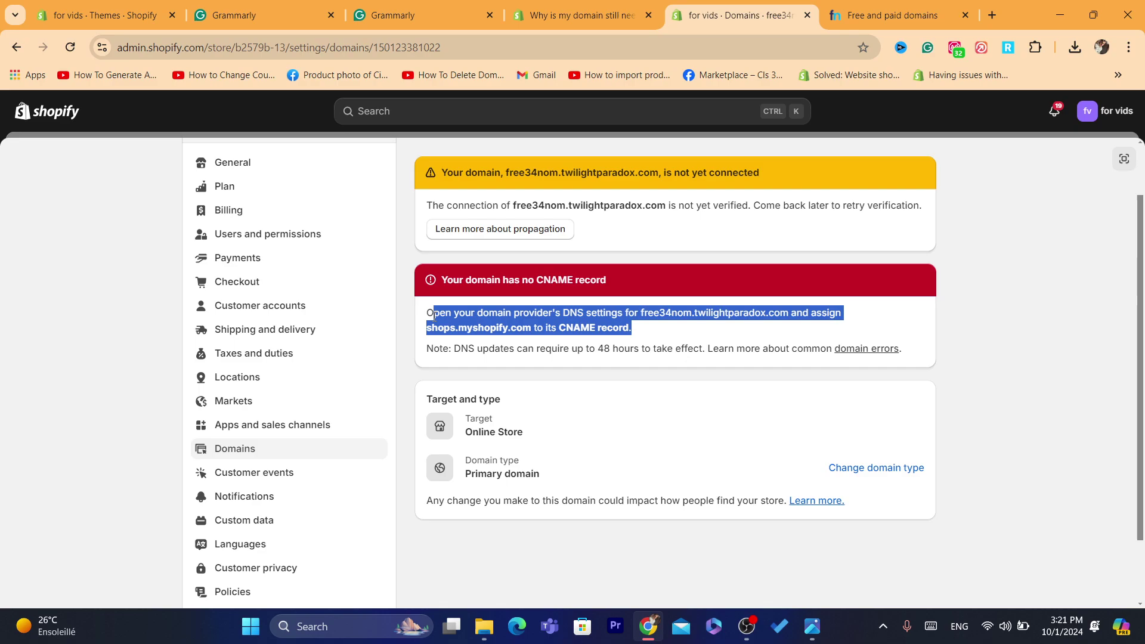
triple_click(661, 328)
left_click(614, 339)
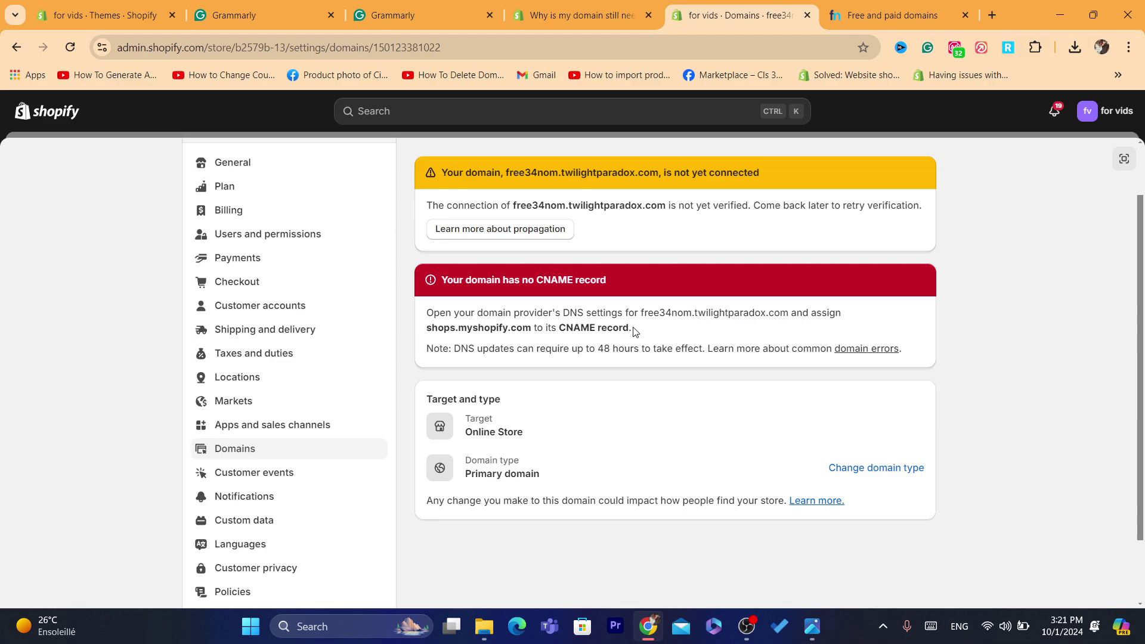
triple_click(633, 331)
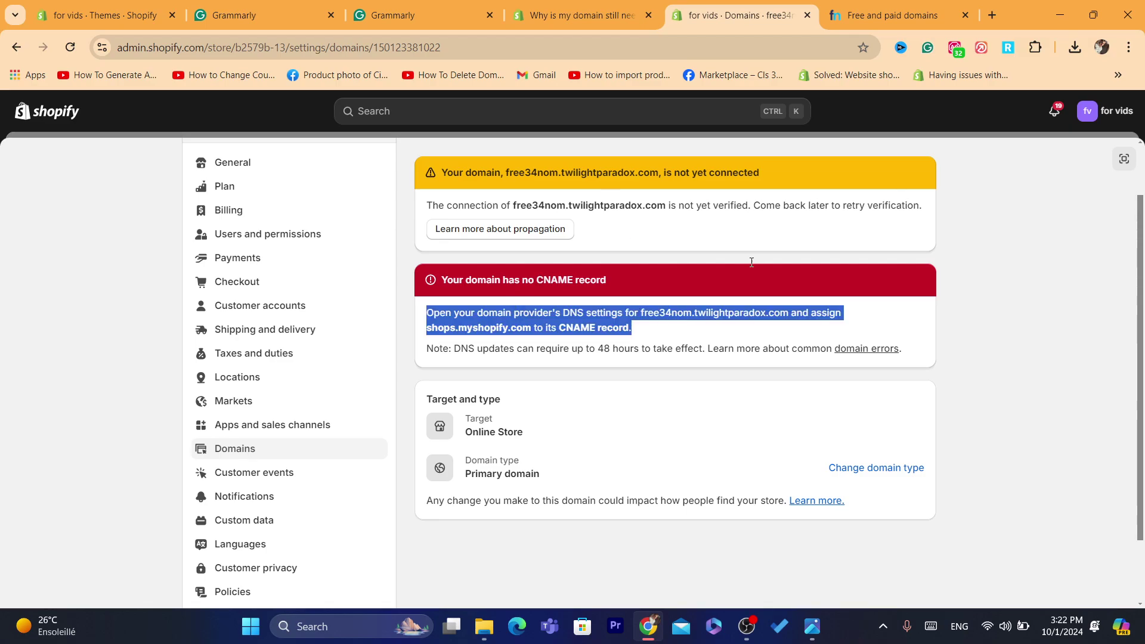
triple_click(694, 325)
left_click(644, 329)
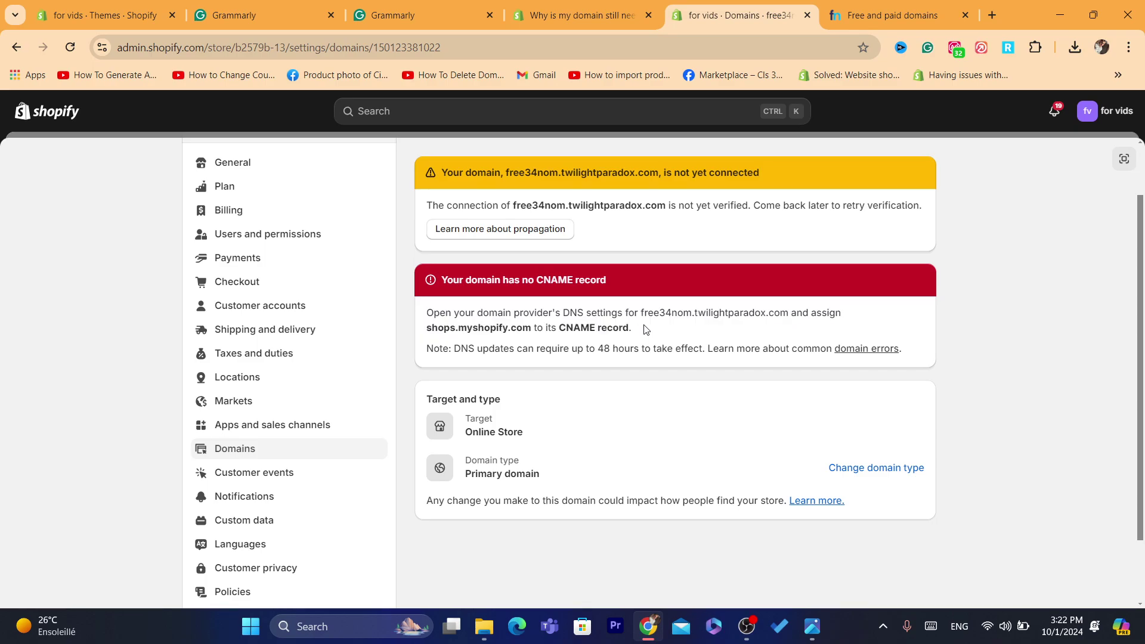
triple_click(644, 329)
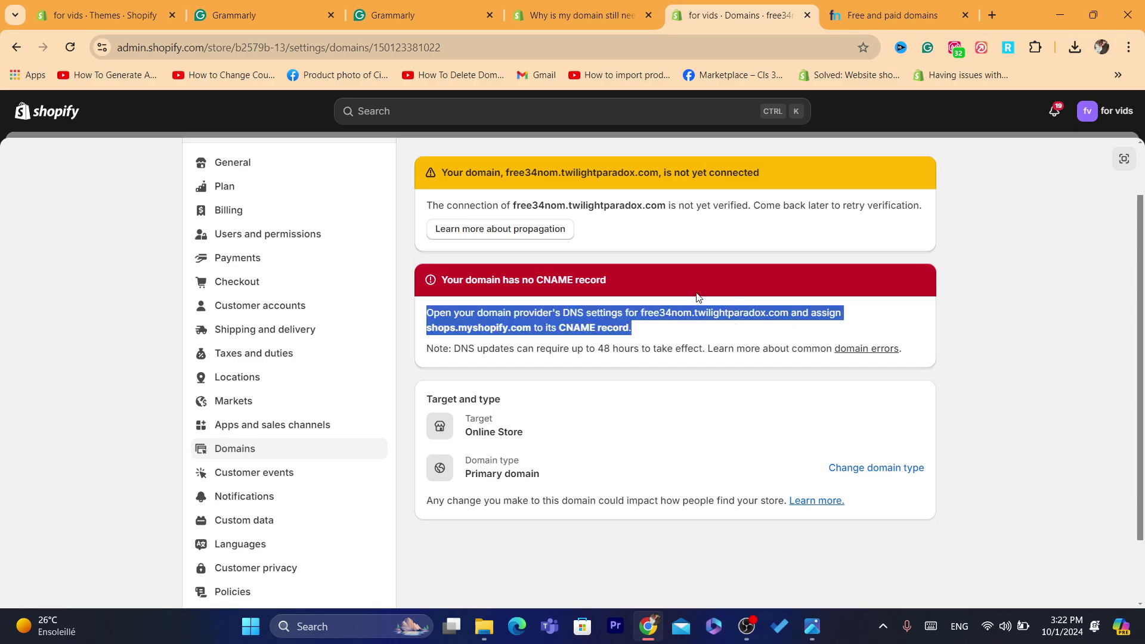
double_click(524, 312)
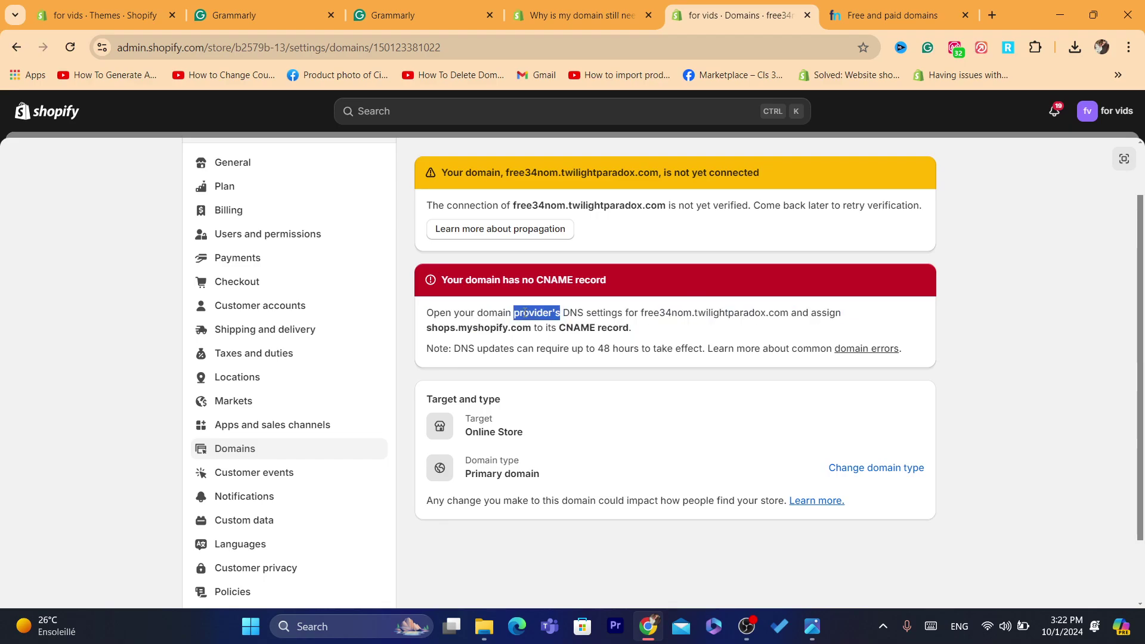
triple_click(661, 326)
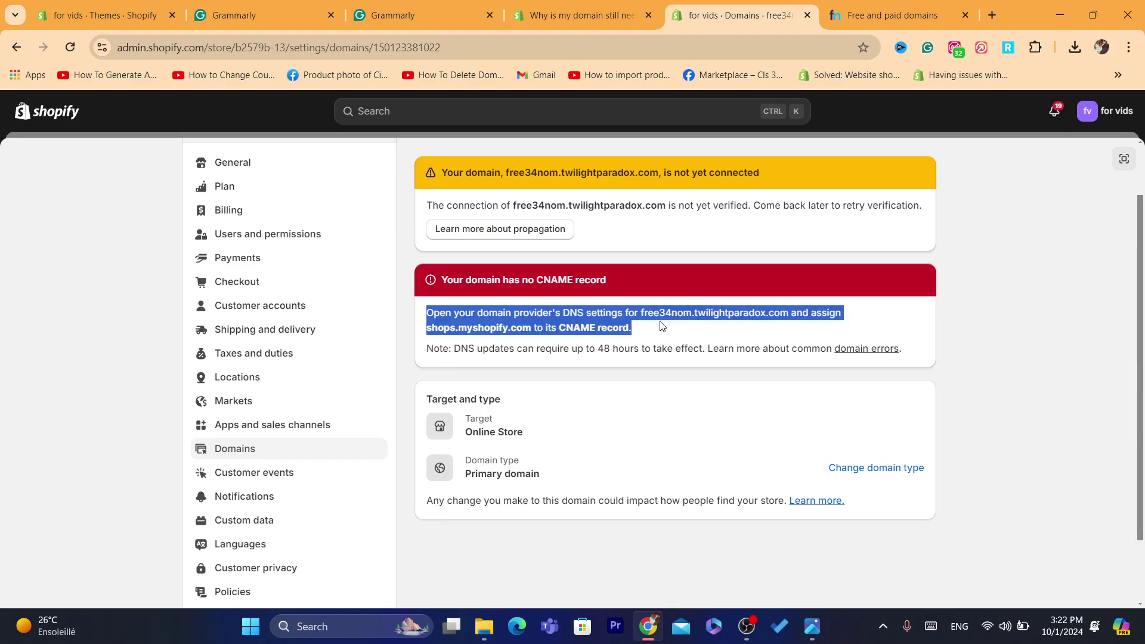
left_click(548, 320)
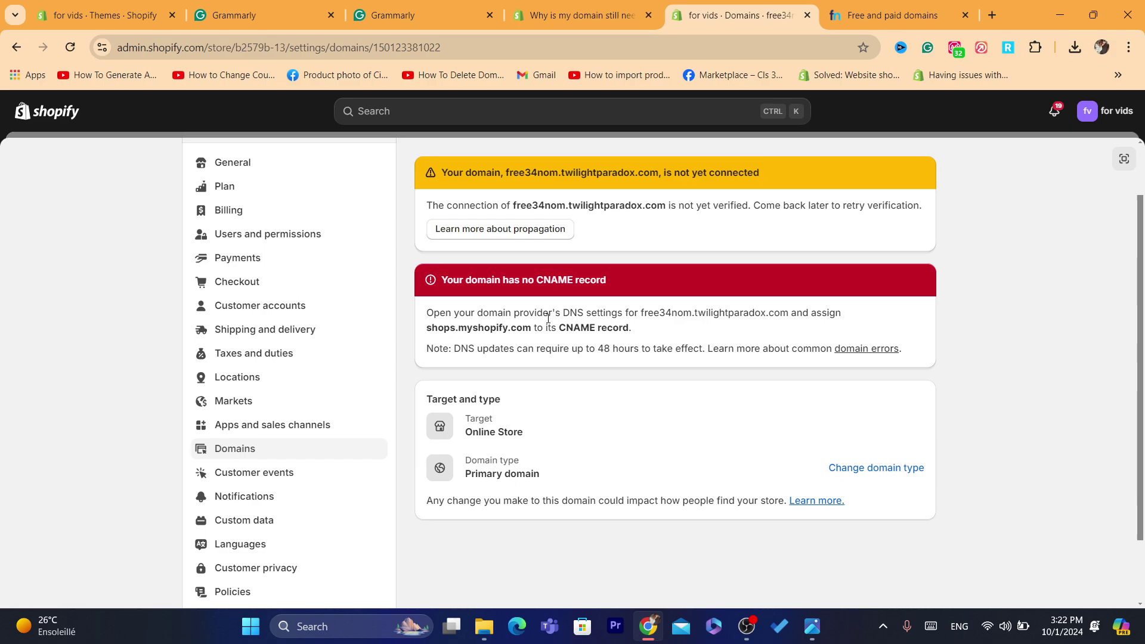
triple_click(643, 332)
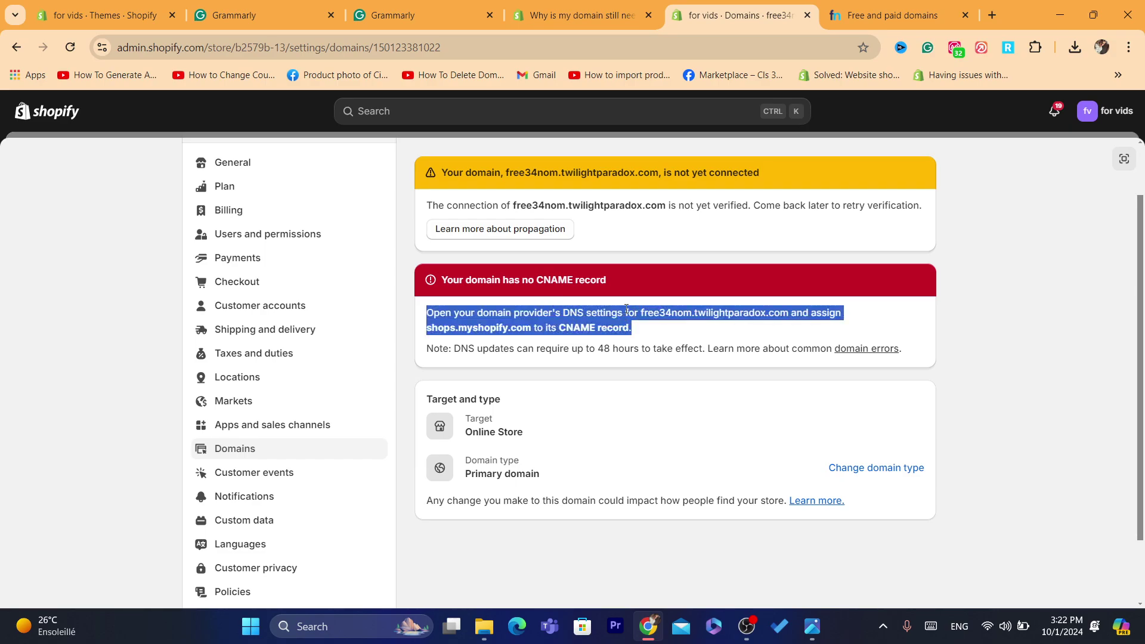
triple_click(691, 328)
left_click(558, 313)
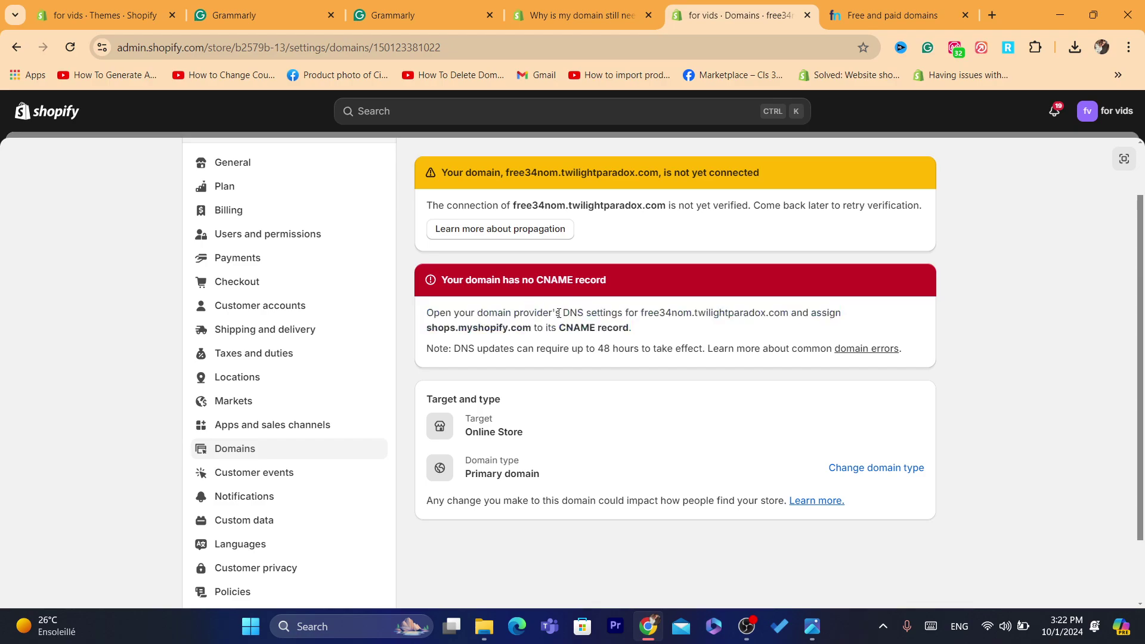
triple_click(768, 319)
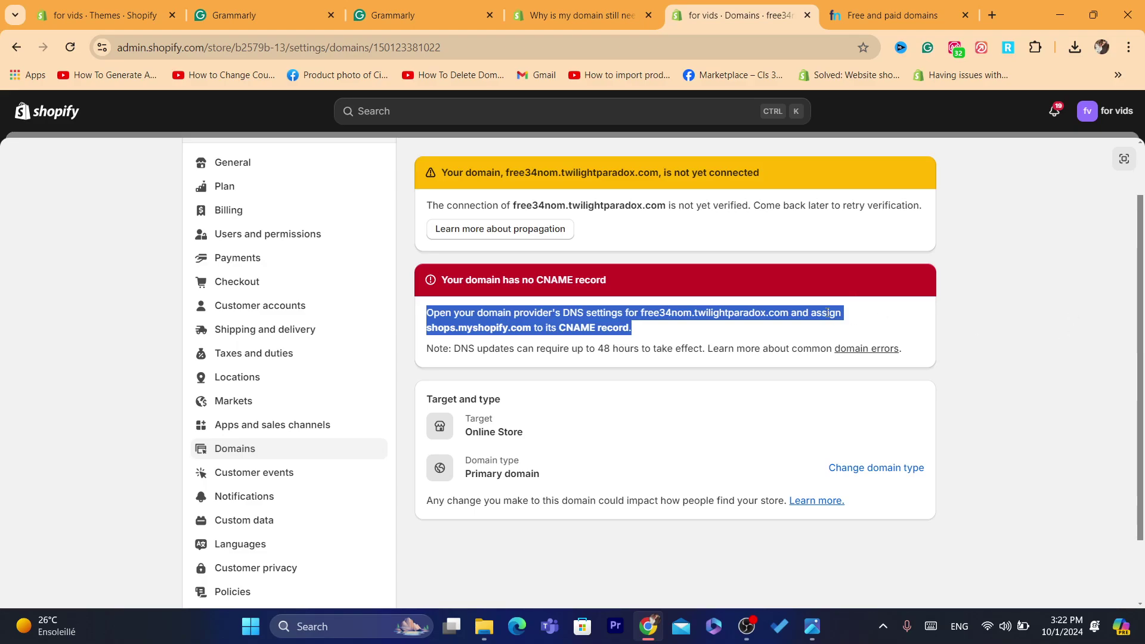
Return to the domains overview and read the notice about the unverified domain connection.
scroll(1130, 298, "up", 2)
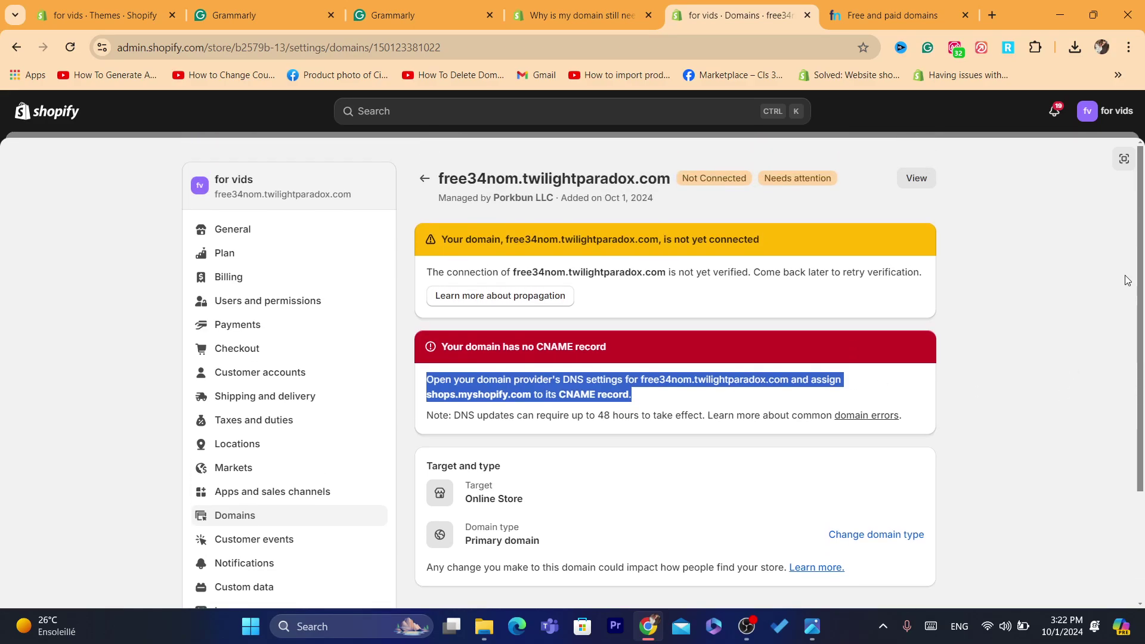
left_click(424, 178)
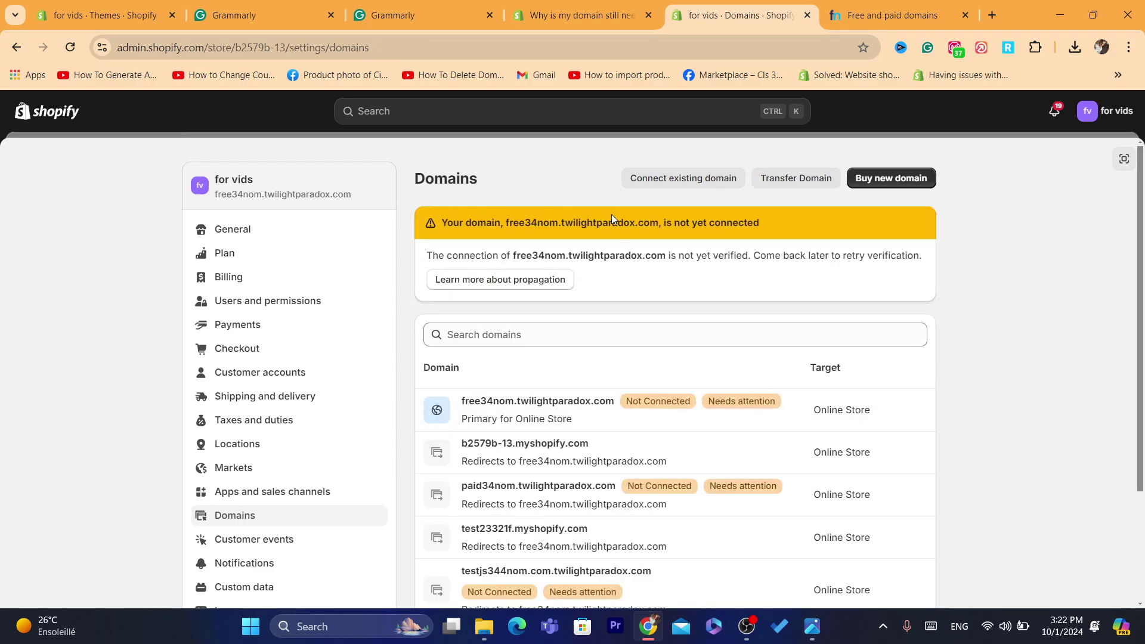
triple_click(611, 256)
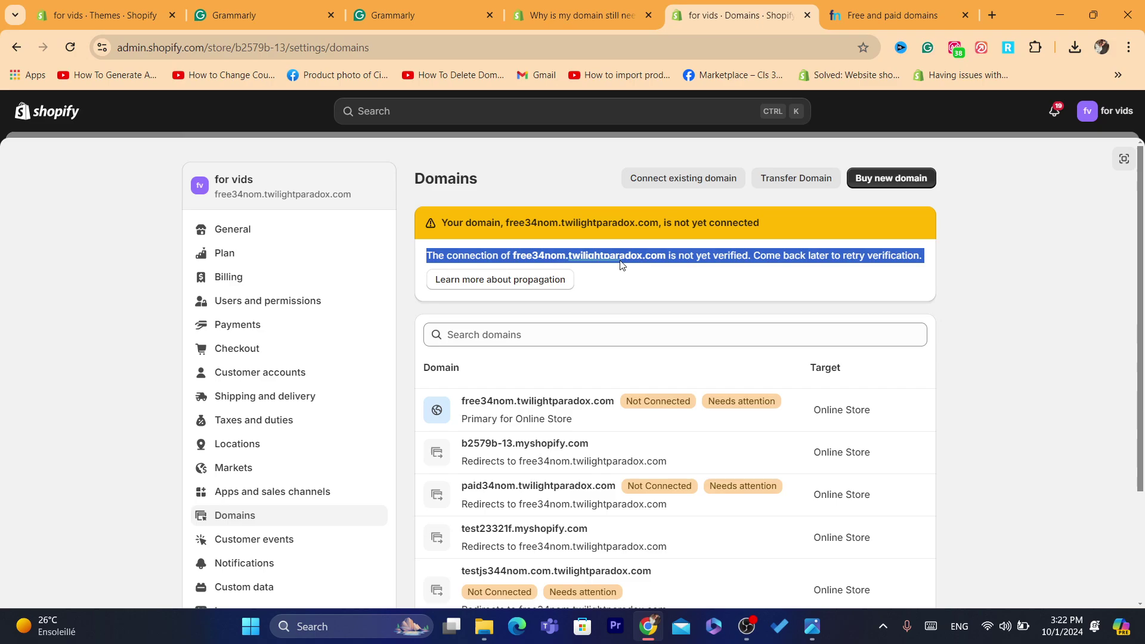
Check the Grammarly note about DNS changes for third-party domains, and switch back to the Shopify domains page.
left_click(417, 15)
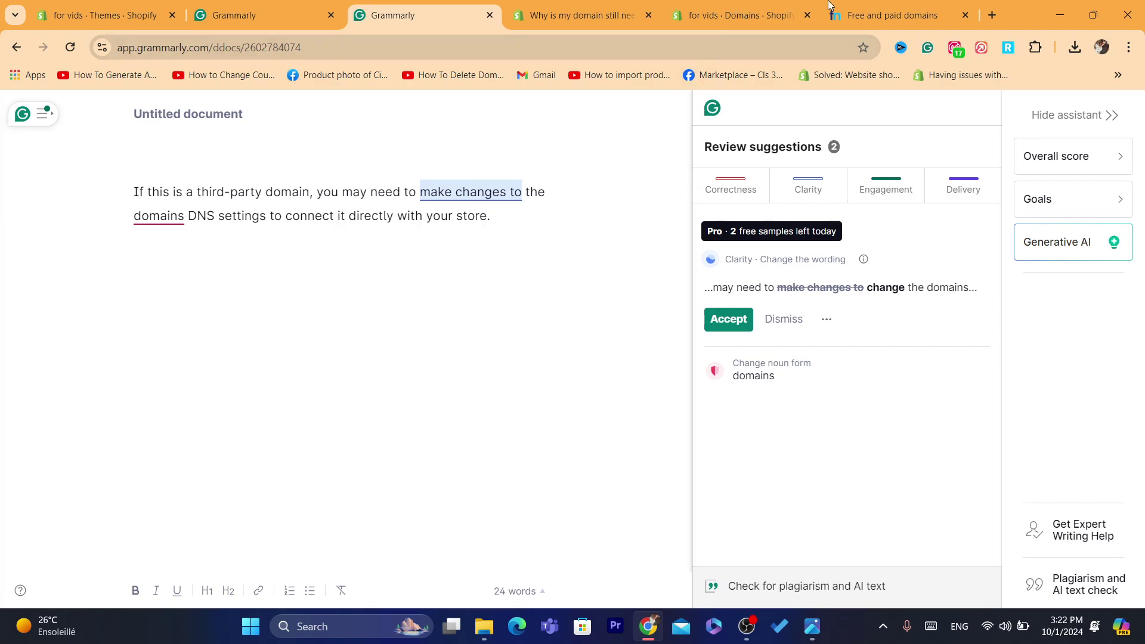
left_click(846, 12)
left_click(437, 5)
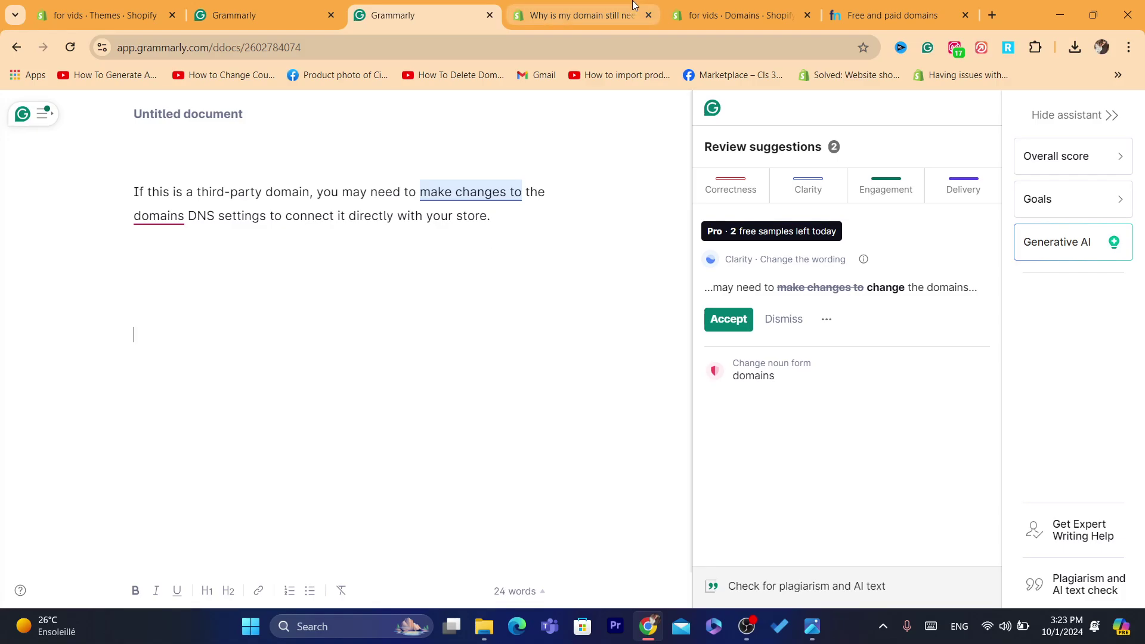
left_click(739, 15)
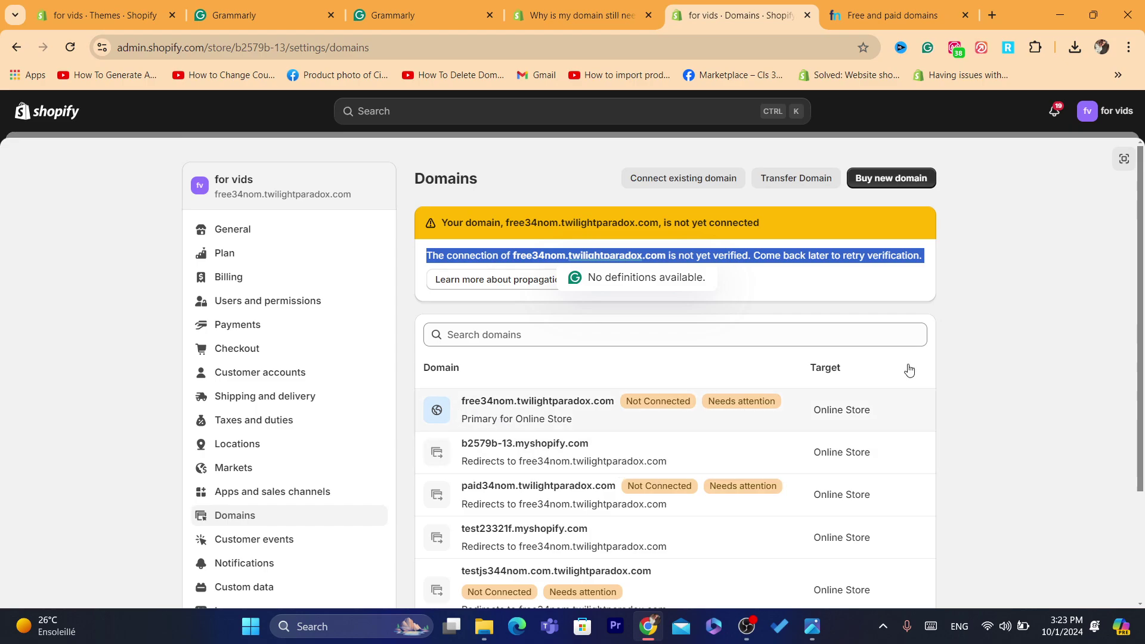
Look over the store's domain list and reopen the details of free34nom.twilightparadox.com.
scroll(1140, 322, "down", 1)
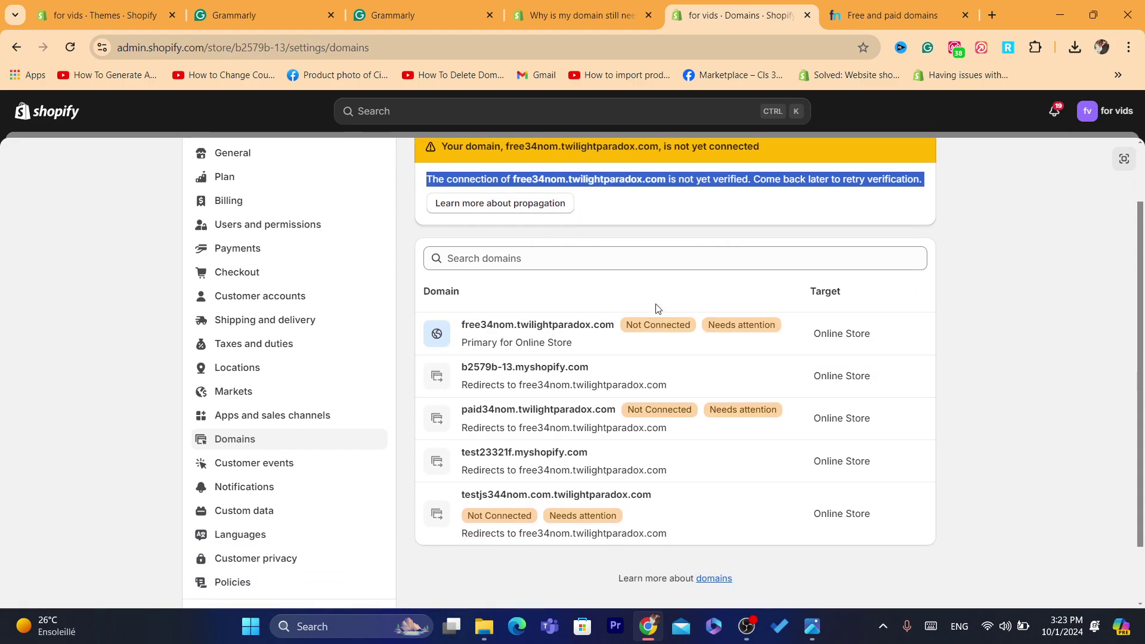
left_click(600, 295)
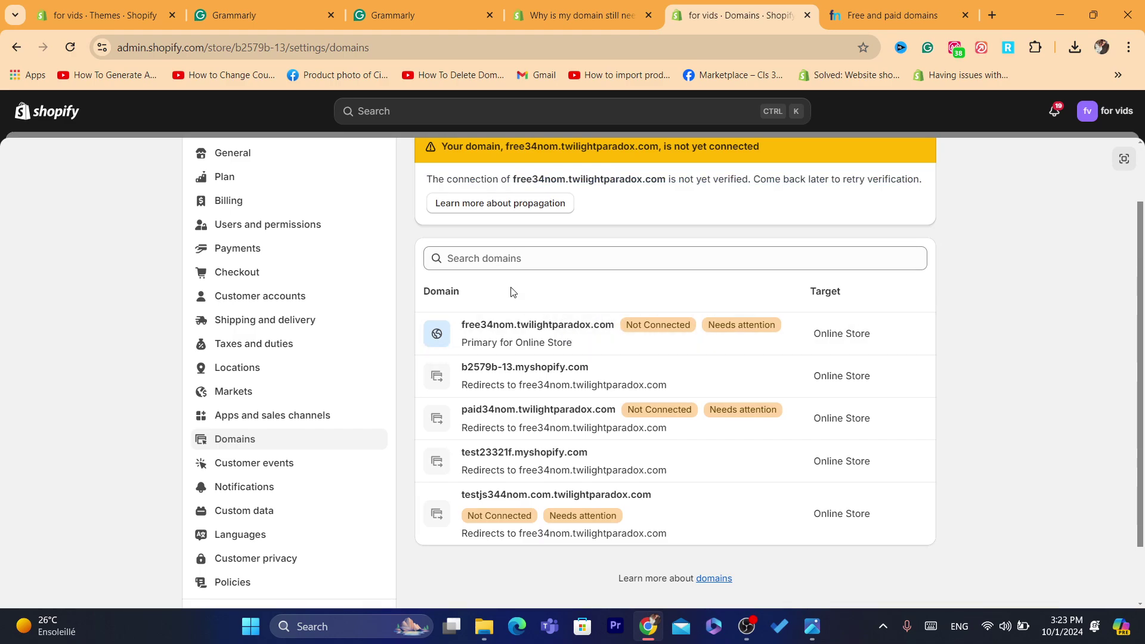
double_click(451, 288)
left_click(568, 283)
double_click(702, 178)
triple_click(700, 178)
left_click(1033, 315)
left_click(574, 329)
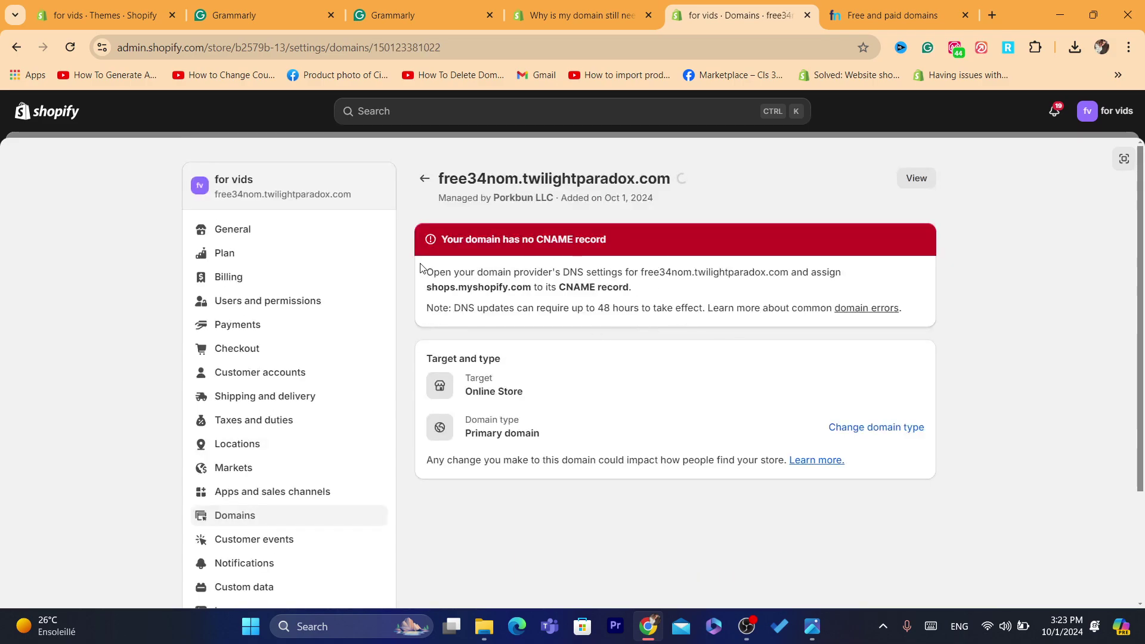
Reread the instruction on assigning shops.myshopify.com to the domain's CNAME record.
left_click_drag(431, 272, 665, 317)
left_click_drag(433, 382, 660, 405)
left_click(660, 406)
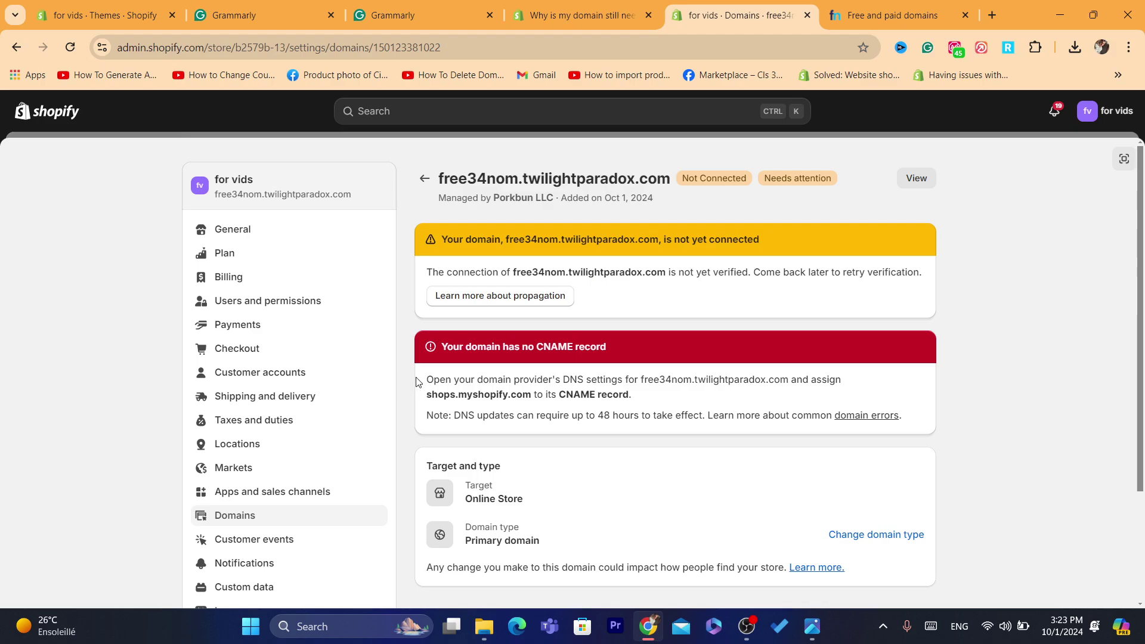
left_click_drag(425, 380, 679, 395)
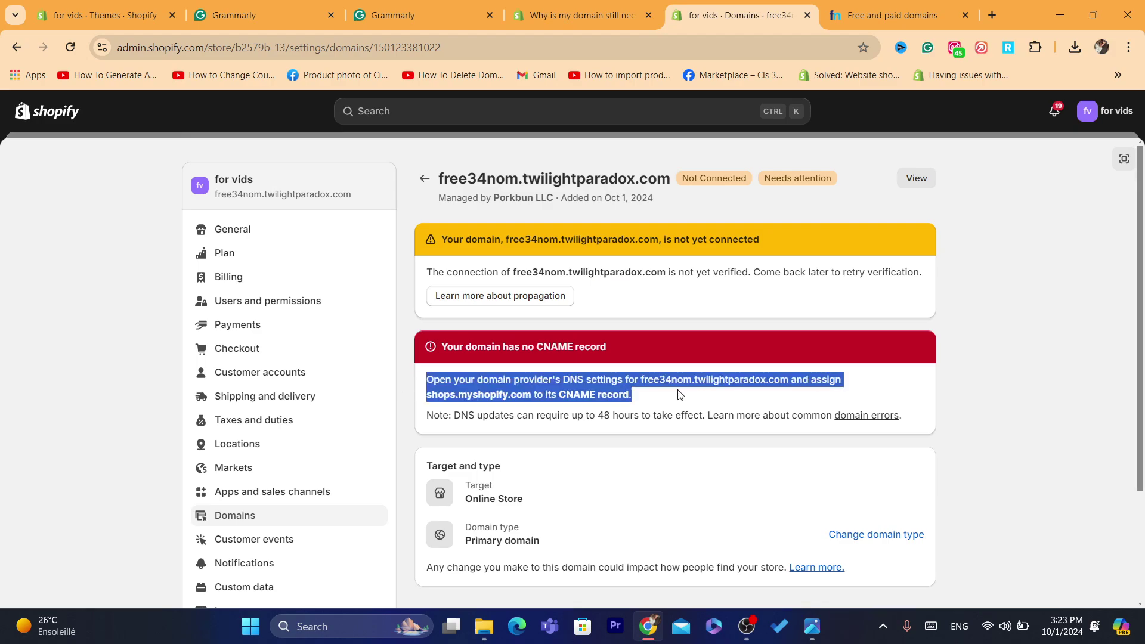
triple_click(680, 394)
left_click(413, 384)
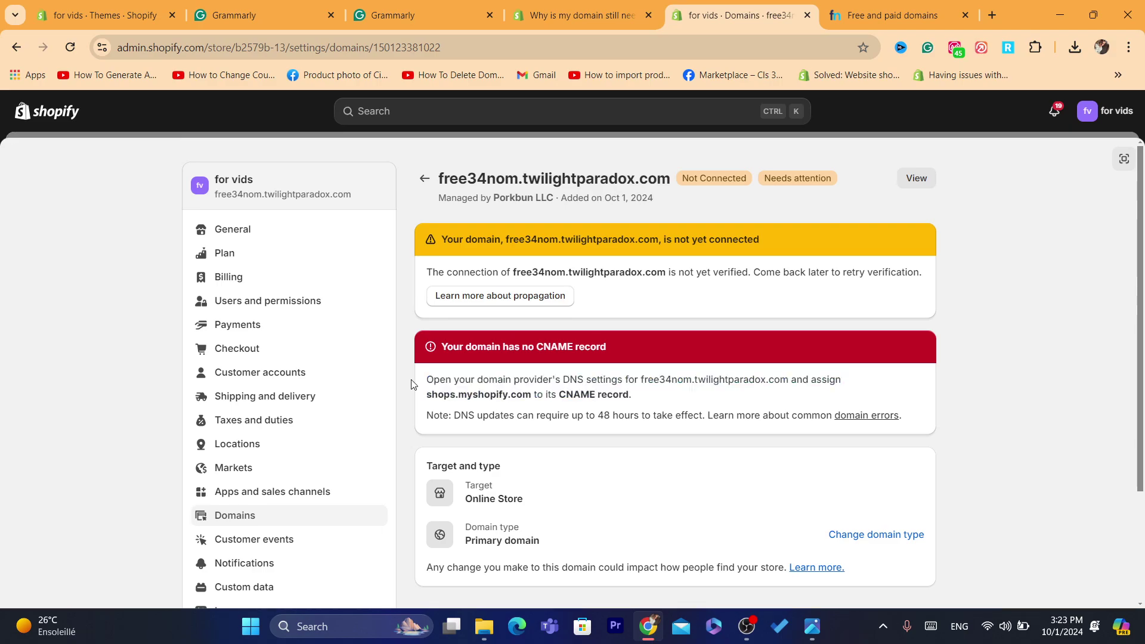
left_click_drag(447, 380, 647, 400)
triple_click(651, 401)
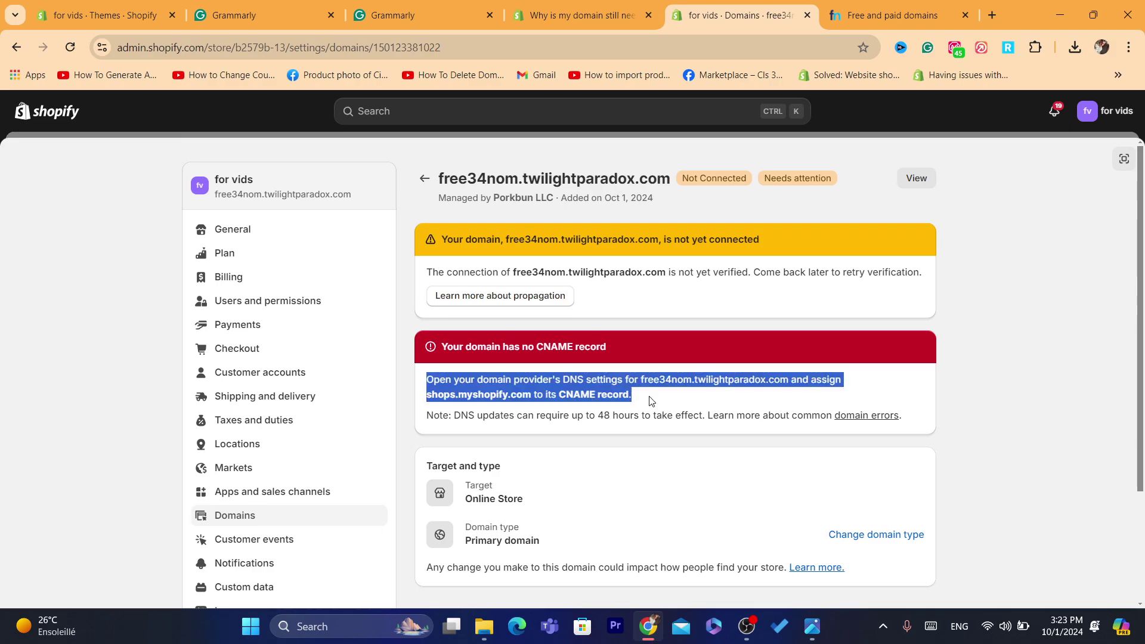
triple_click(651, 402)
triple_click(650, 397)
triple_click(660, 396)
Go back to the domains list, reopen the primary domain, and review its CNAME instructions and DNS update time note.
left_click(424, 178)
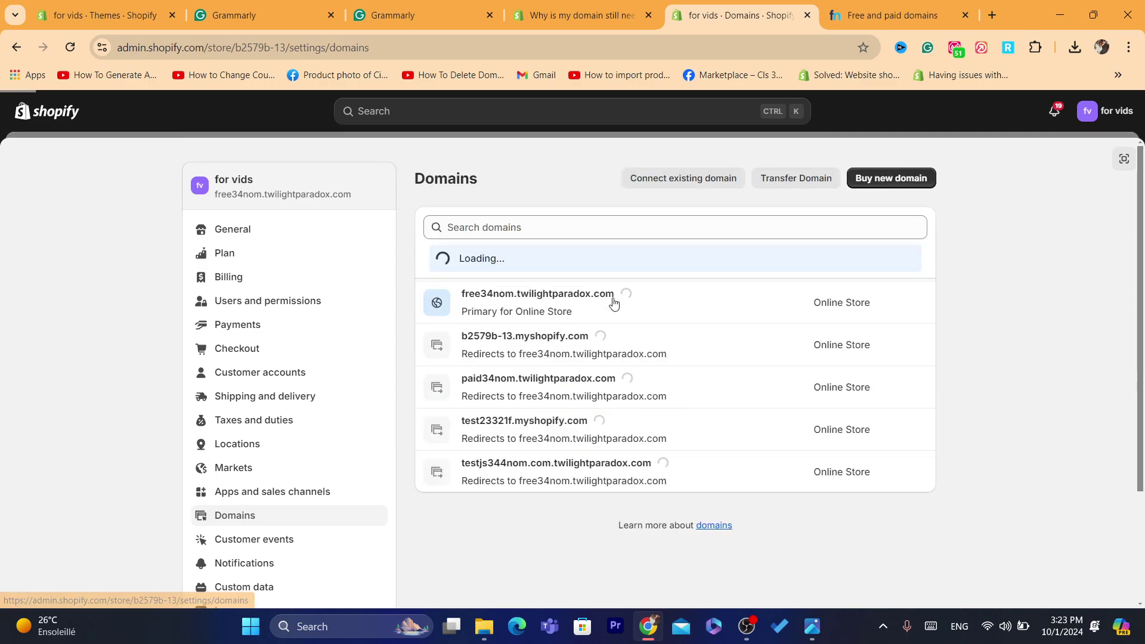
left_click(518, 310)
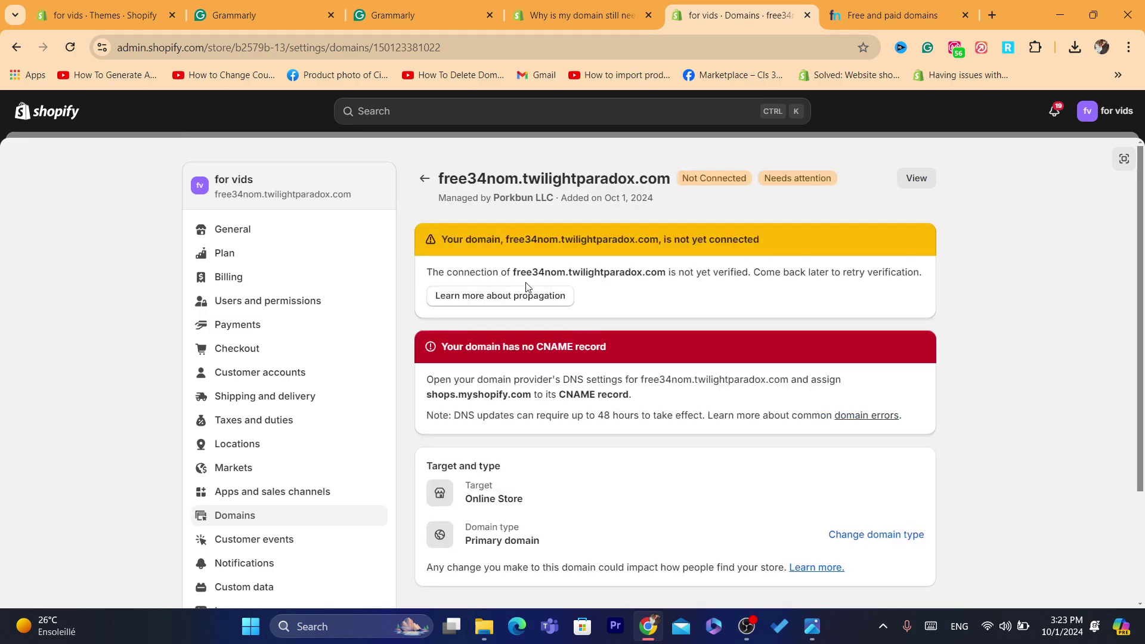
left_click_drag(522, 394, 686, 428)
triple_click(685, 428)
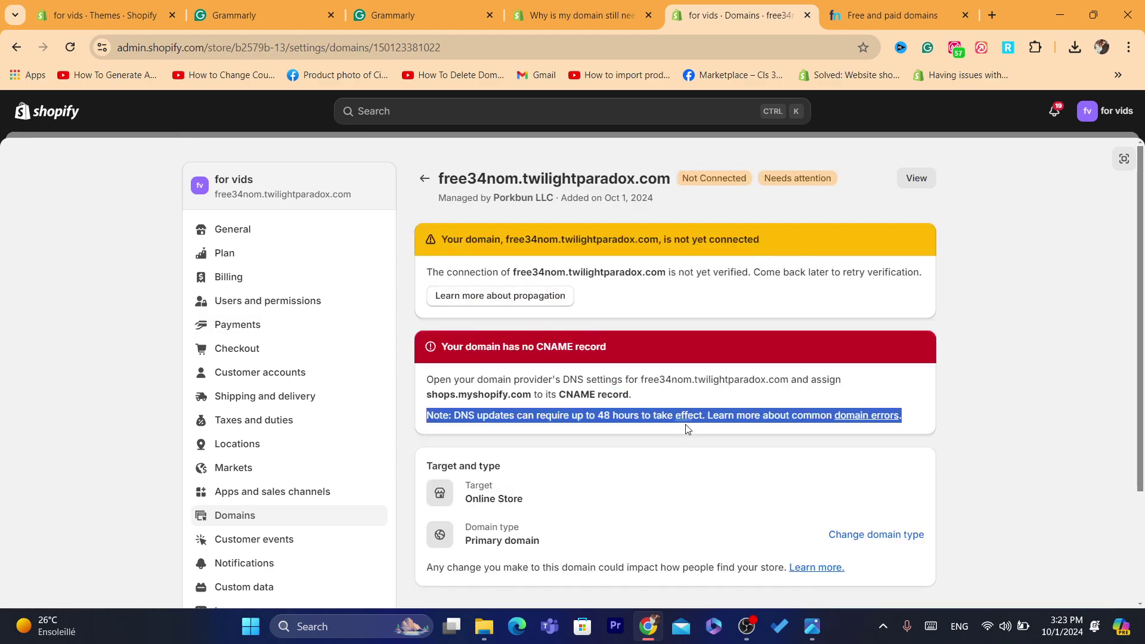
left_click(643, 406)
triple_click(643, 405)
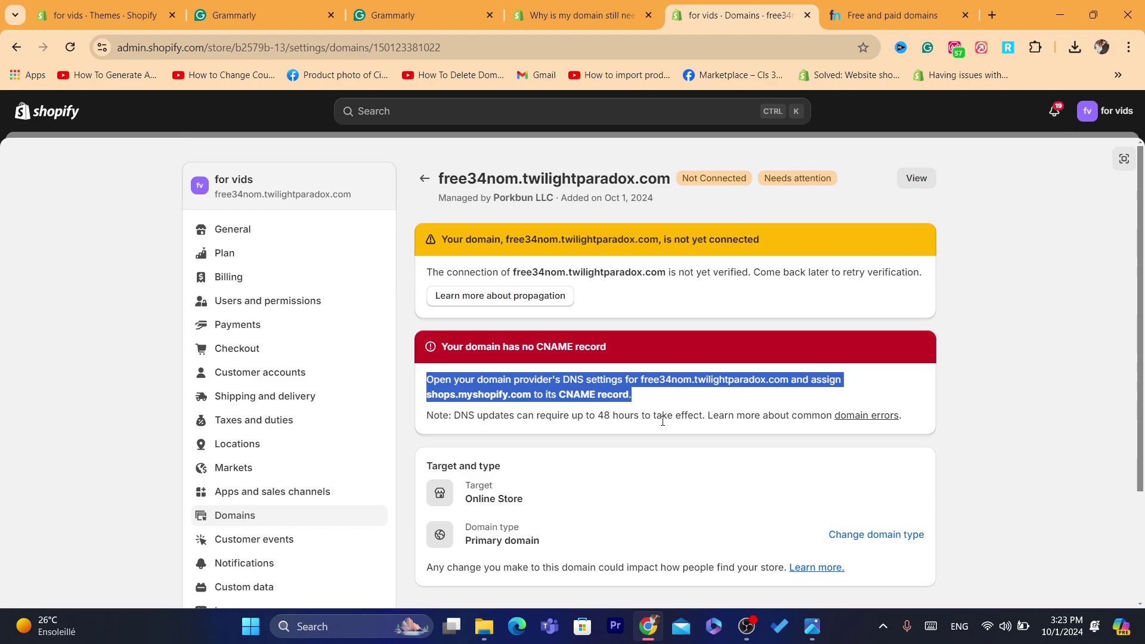
left_click(662, 421)
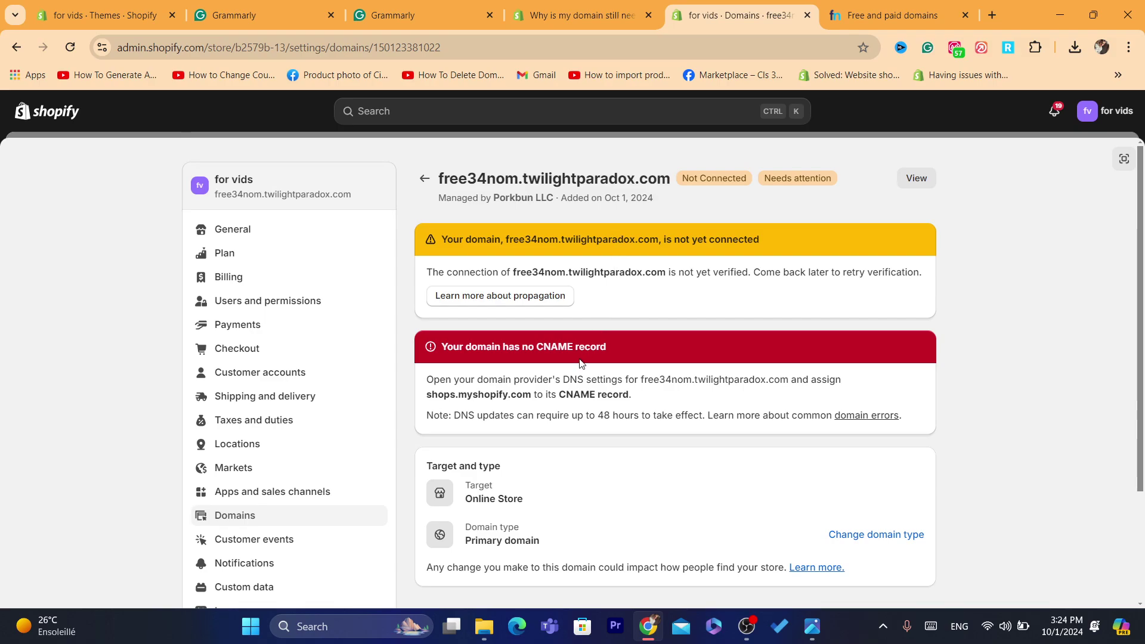
triple_click(548, 351)
triple_click(595, 388)
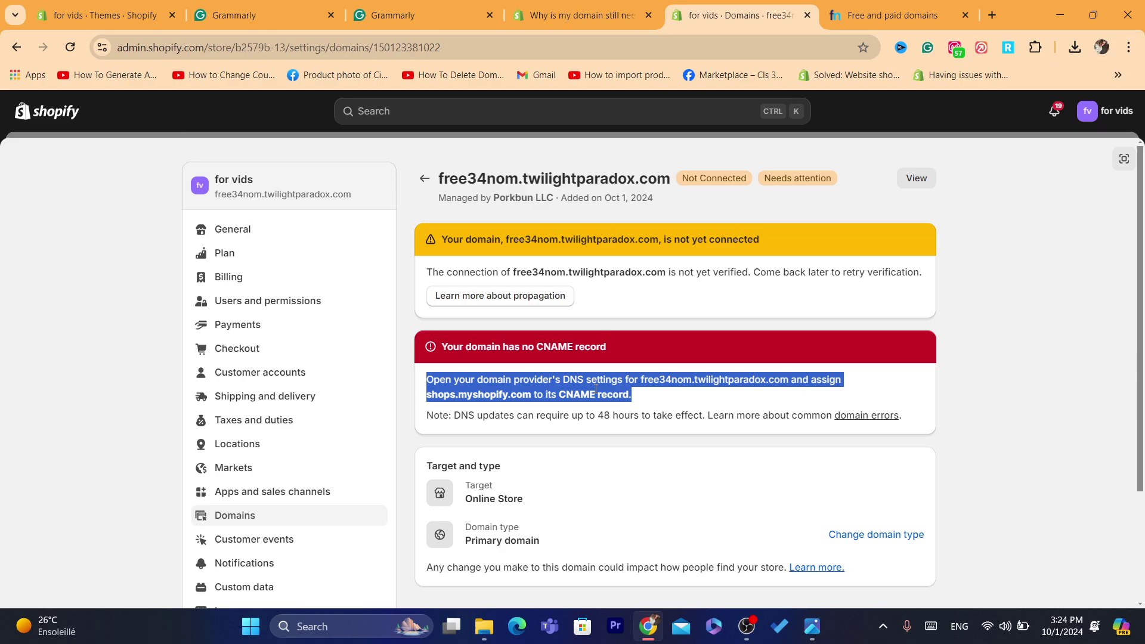
double_click(688, 415)
triple_click(689, 415)
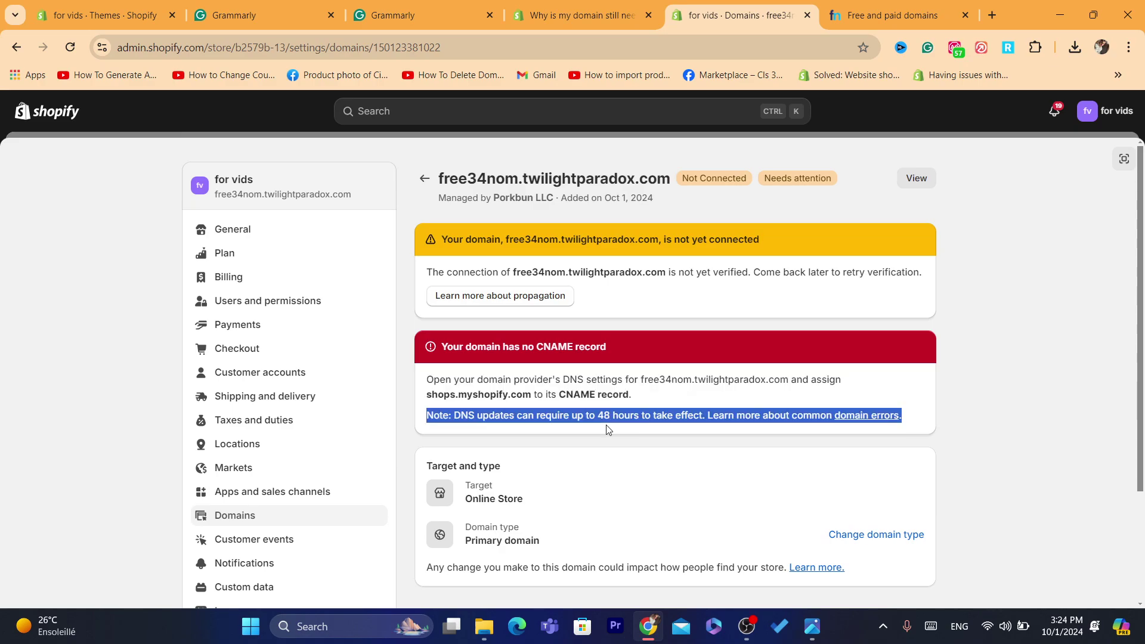
triple_click(558, 380)
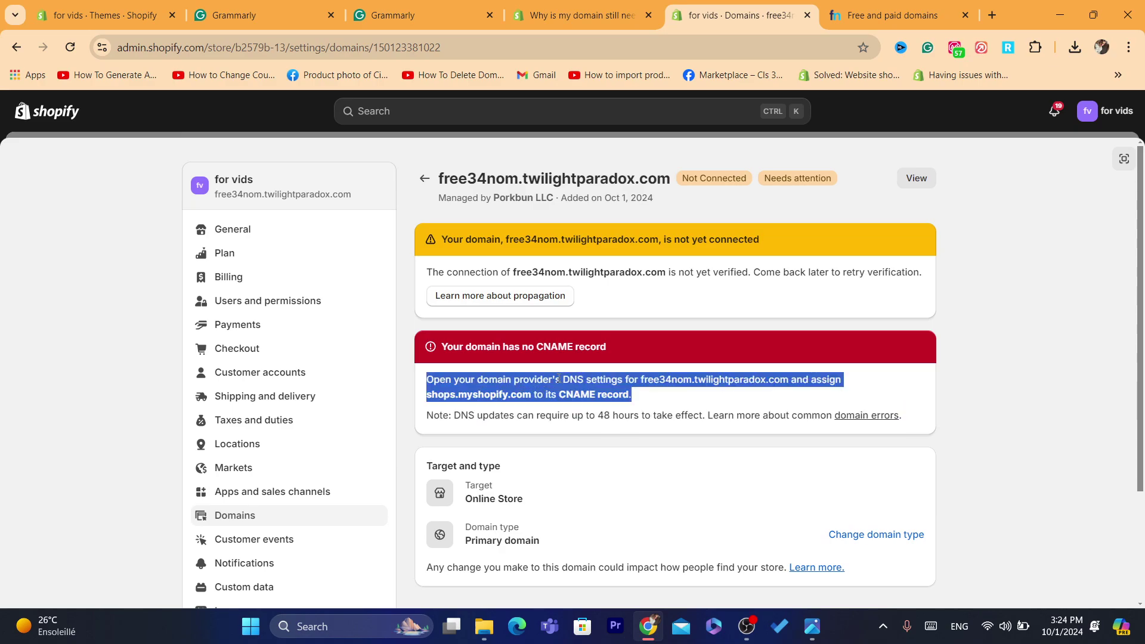